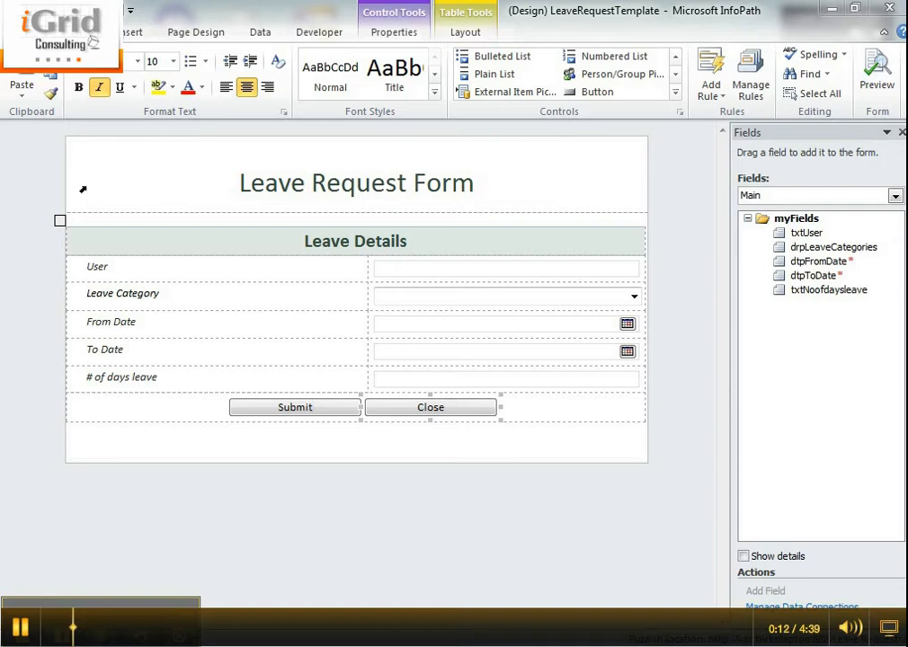
- Review the leave request form template's submit options and close them without changing anything
left_click(25, 32)
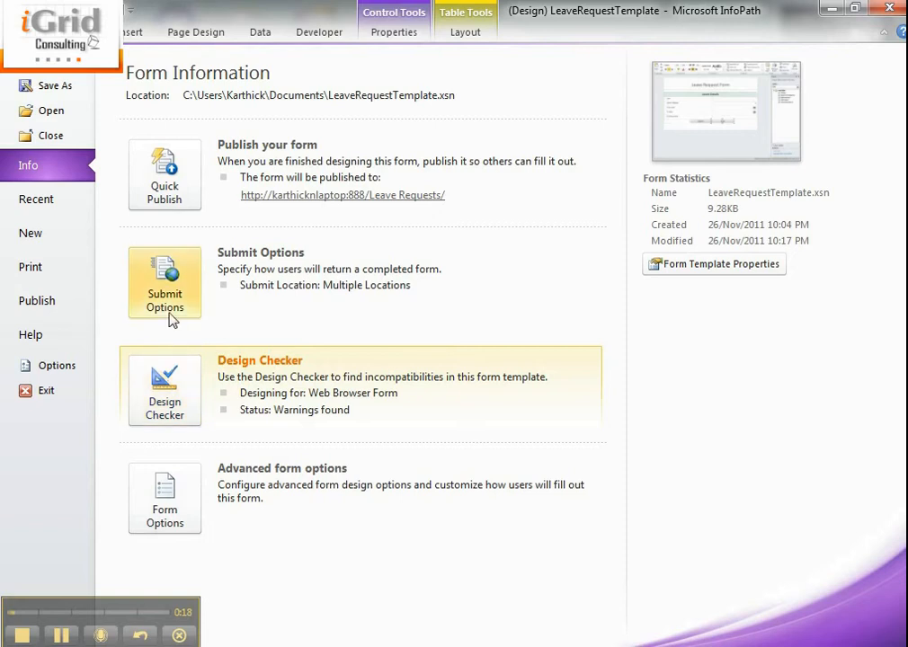
left_click(167, 310)
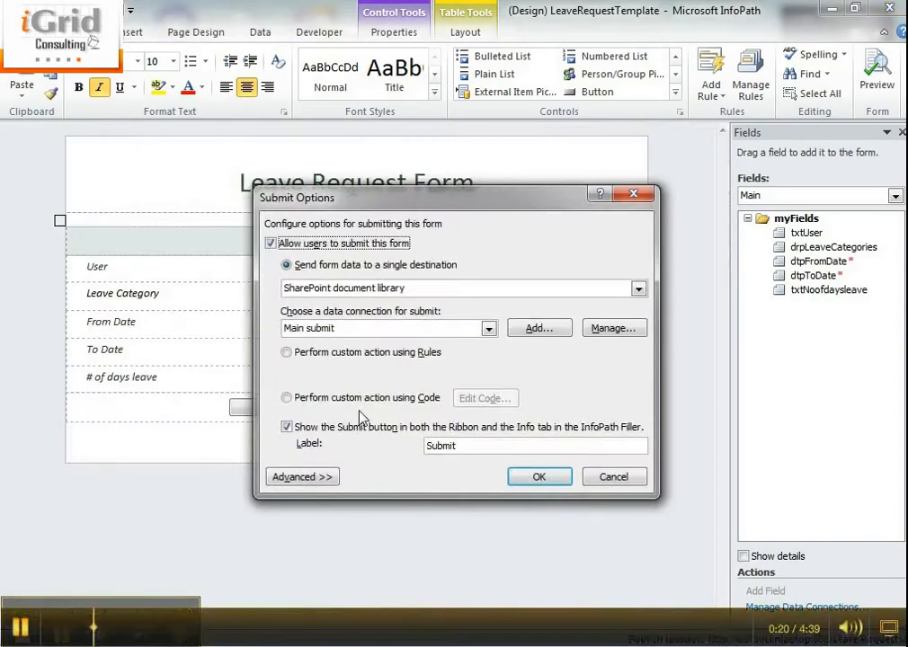
left_click(611, 477)
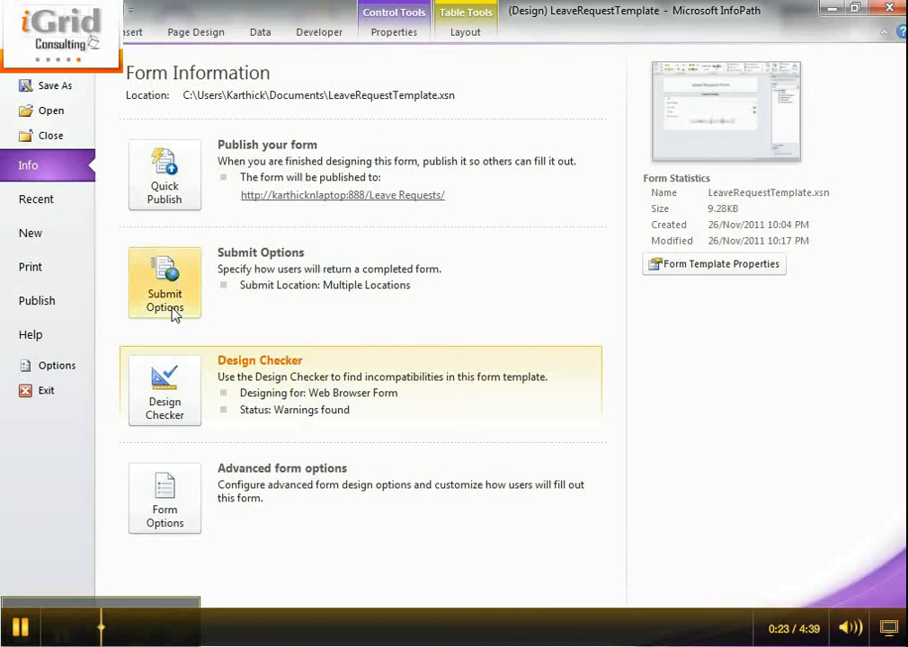
- In the web browser form options, enable InfoPath commands in the Ribbon or toolbar and include the Submit and Close commands
left_click(179, 490)
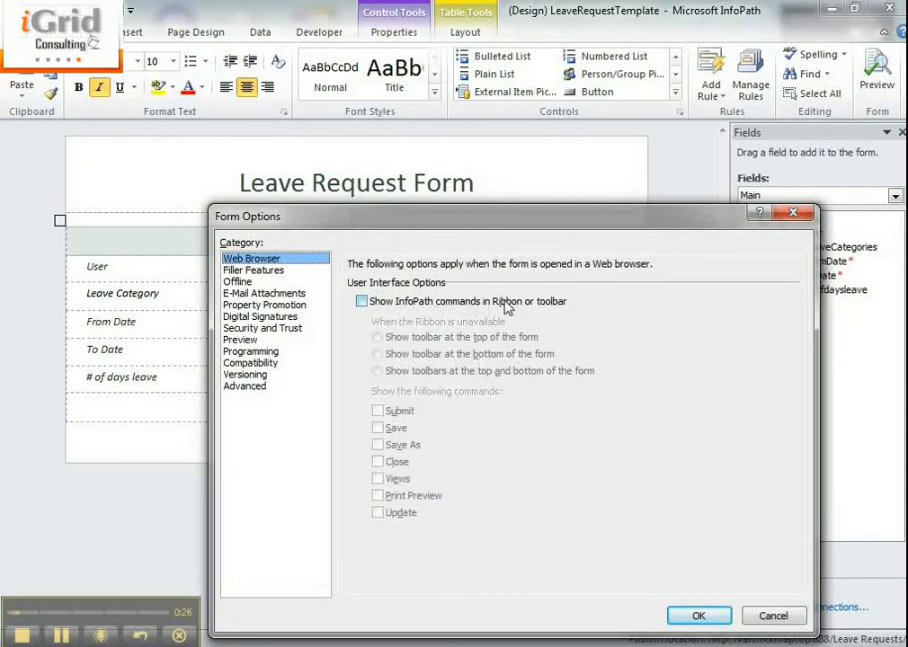
left_click(455, 301)
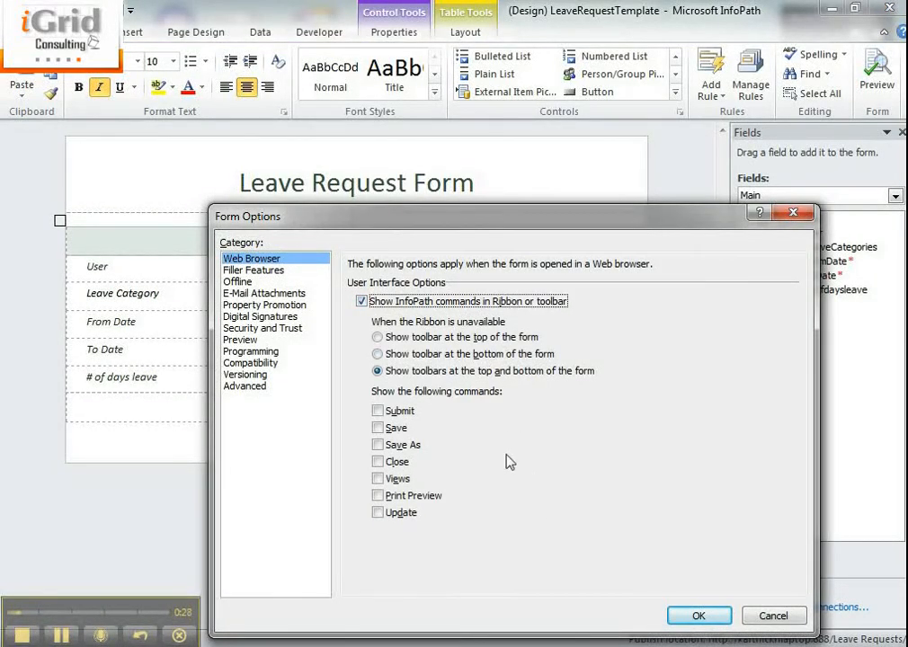
left_click(393, 414)
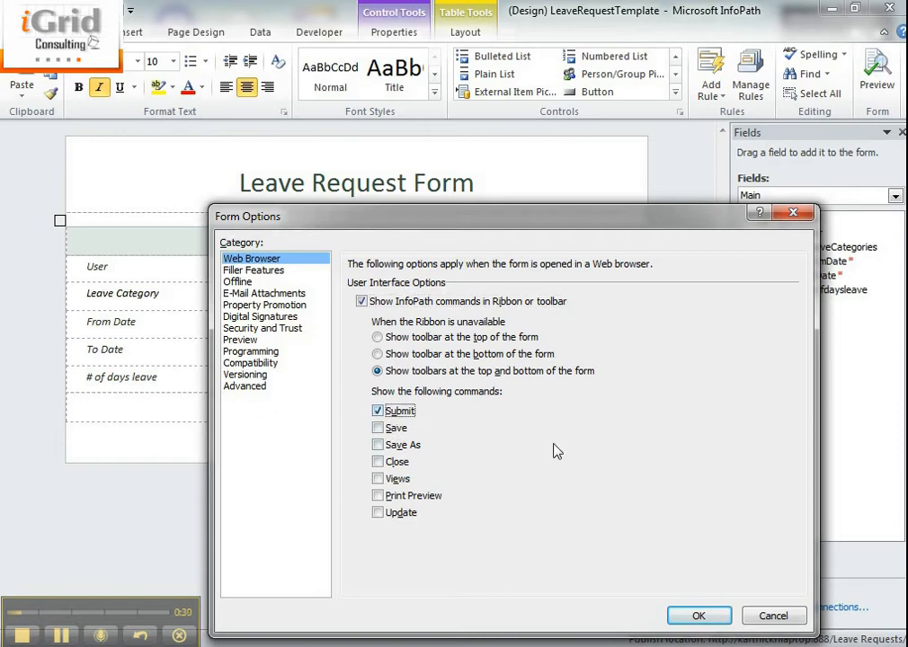
left_click(395, 462)
- Review the Filler Features, Offline, E-Mail Attachments and Property Promotion options, and close the form options without saving
left_click(240, 274)
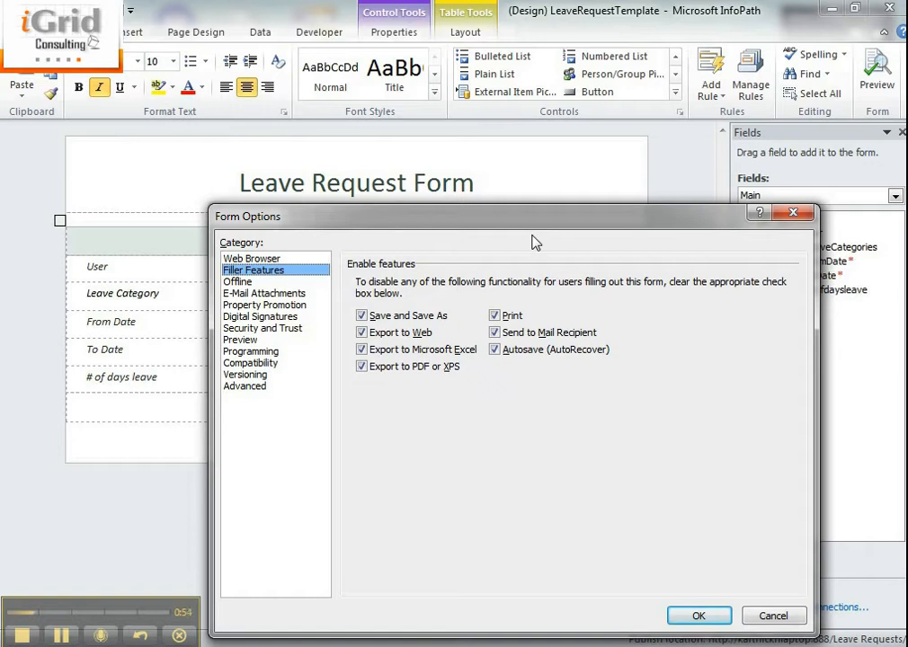
left_click(235, 282)
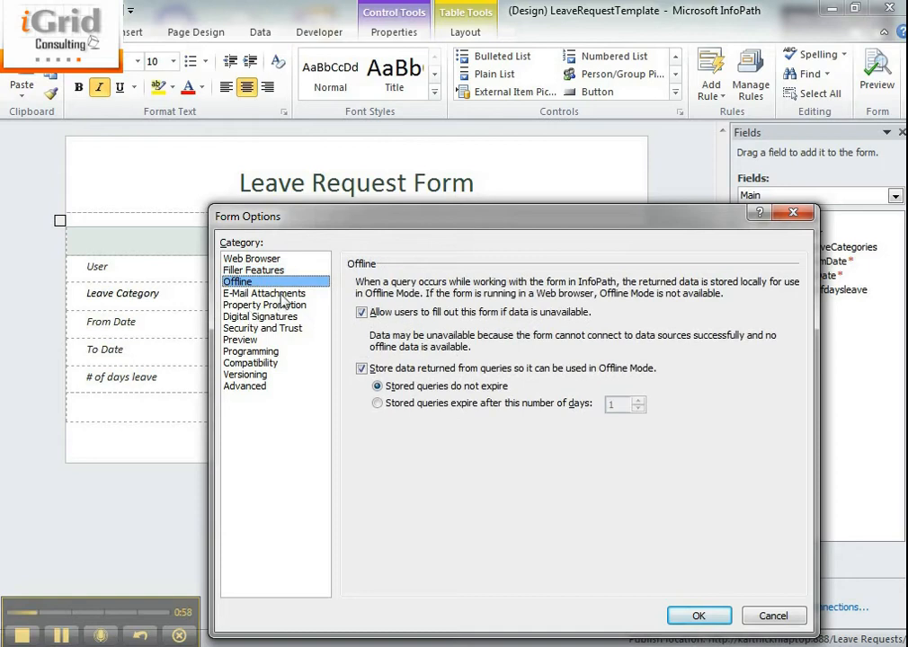
left_click(243, 294)
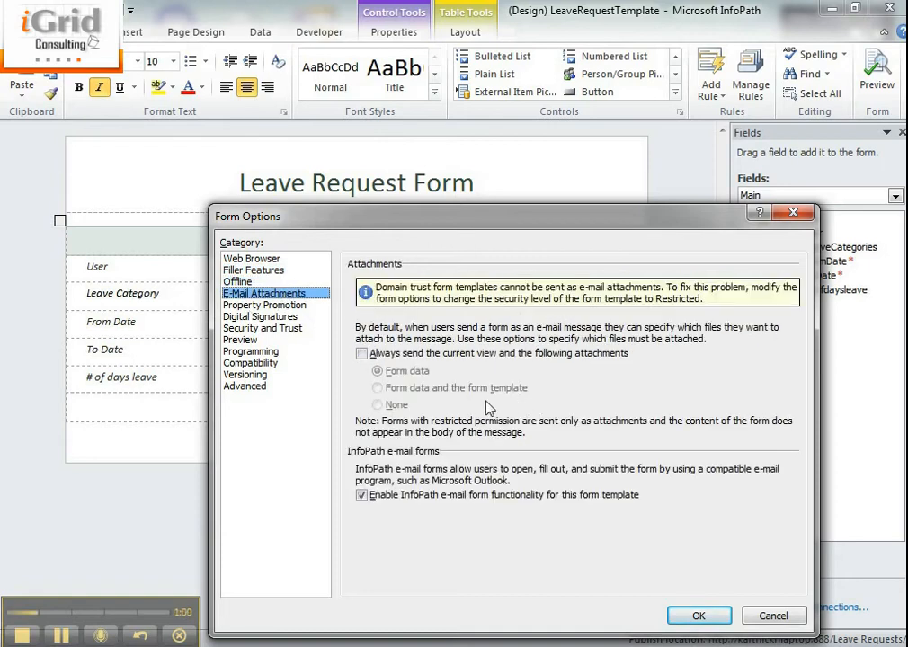
left_click(295, 306)
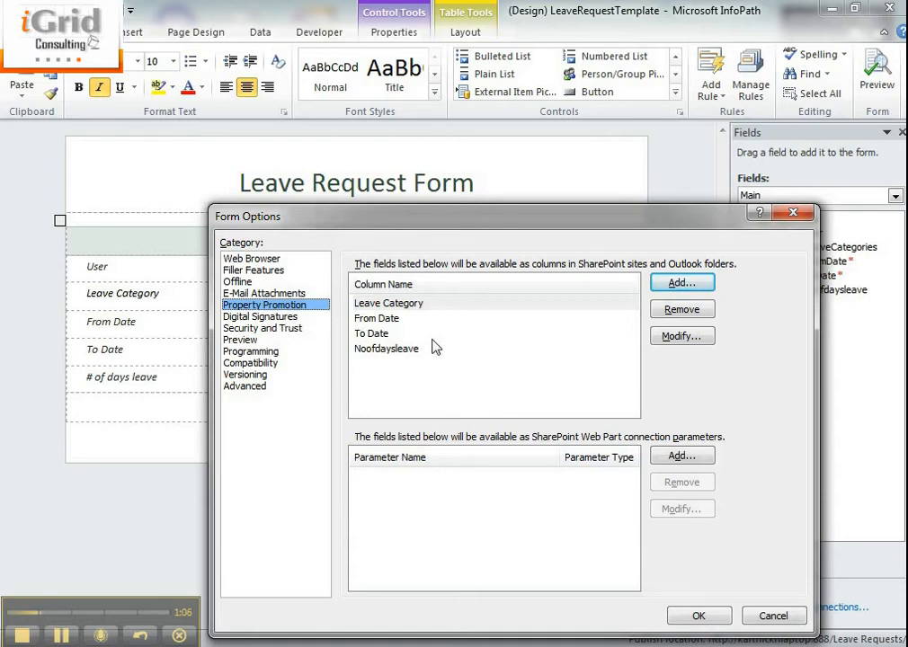
left_click(766, 618)
- Switch to the Leave Requests library in the browser and filter the Leave Category column by Sick Leave
left_click(456, 603)
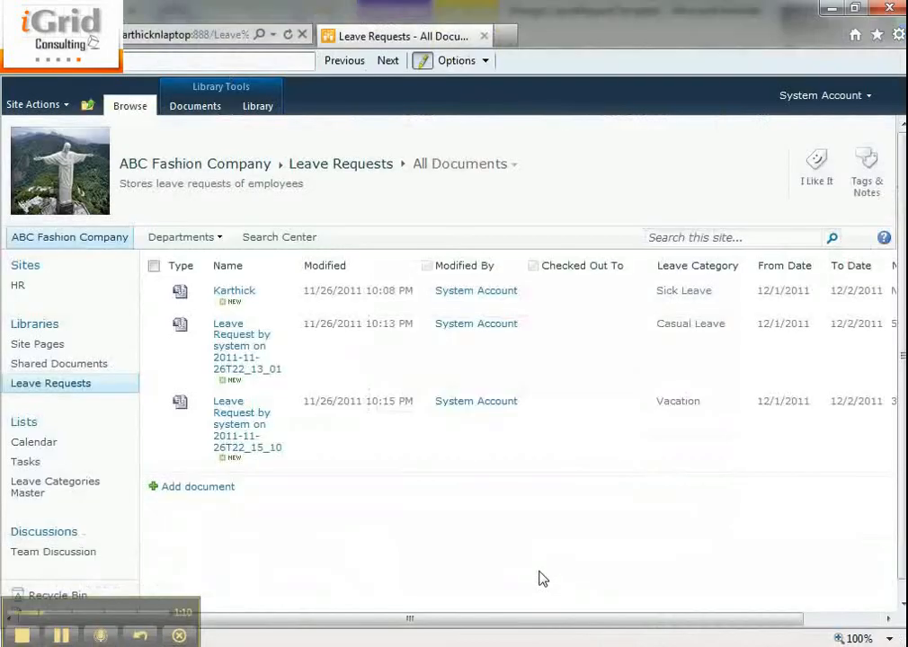
left_click_drag(543, 626, 620, 626)
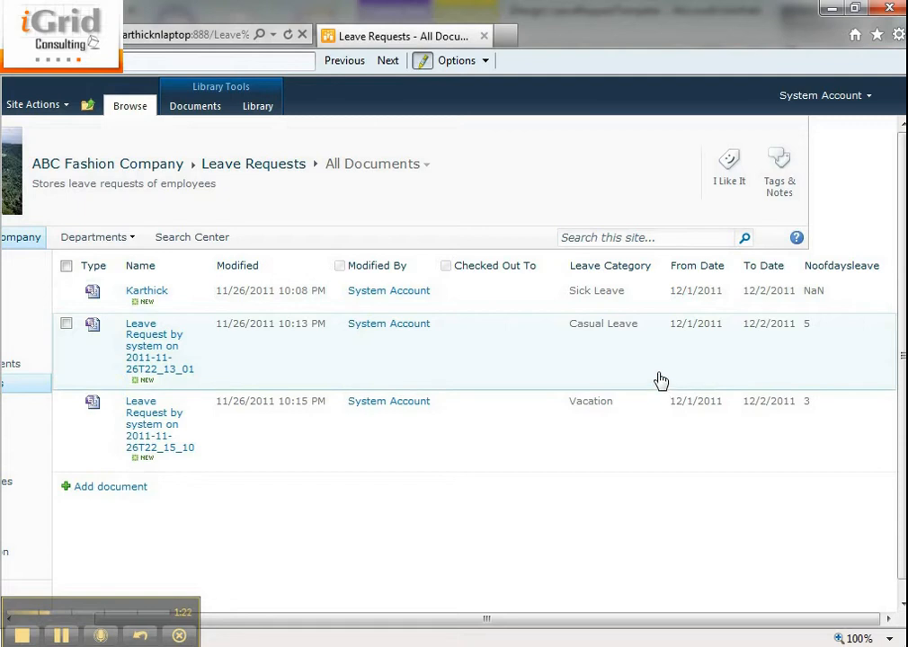
left_click(662, 266)
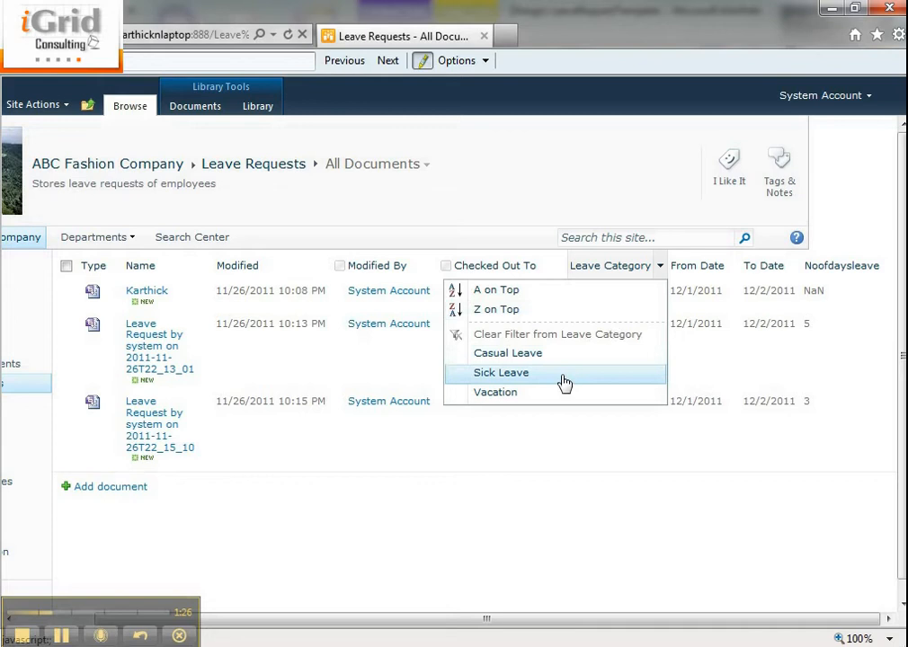
left_click(565, 382)
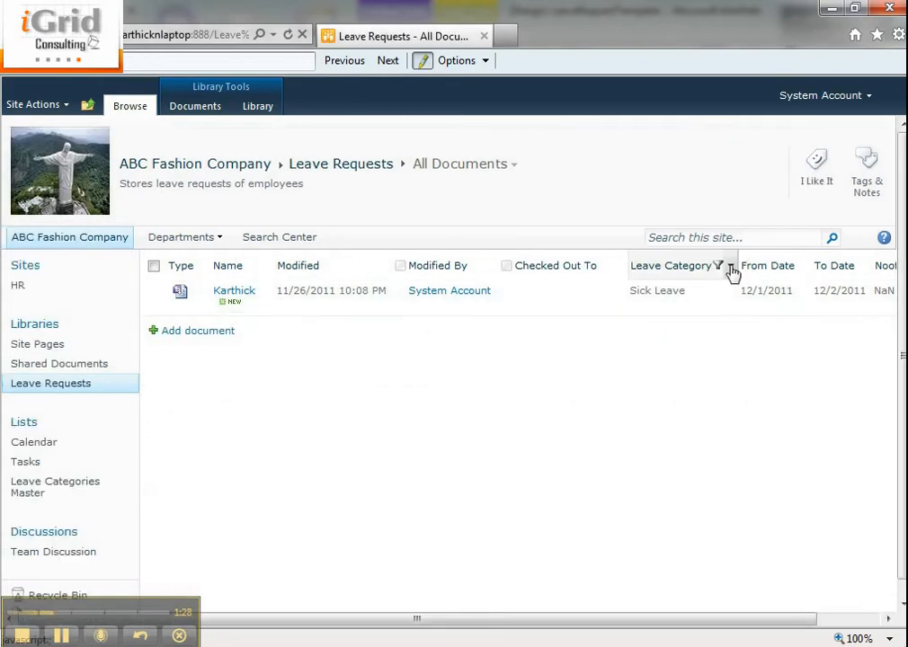
- Filter the Leave Category column by Vacation, and clear the column's filter again
left_click(731, 269)
left_click(664, 397)
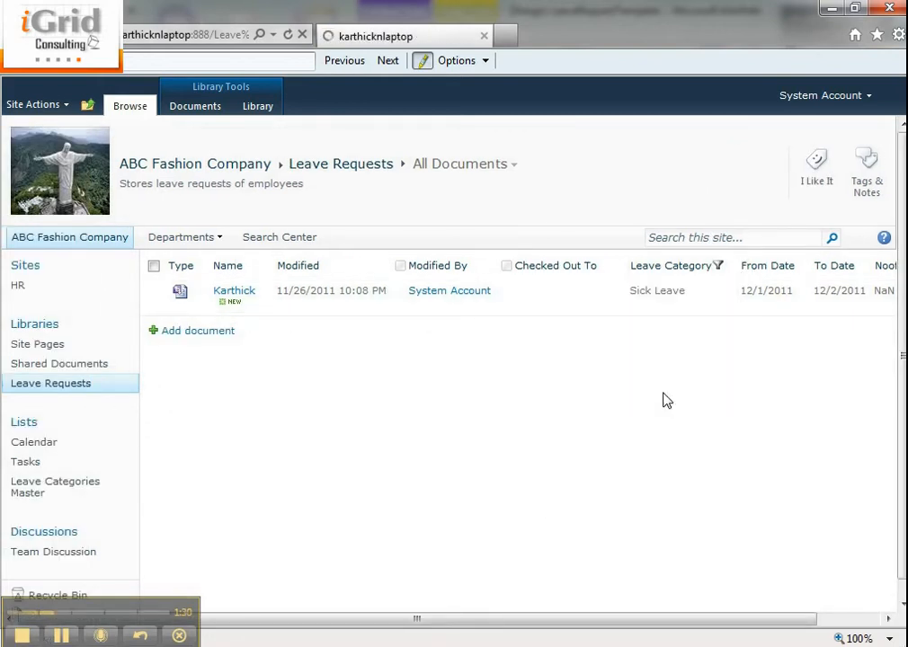
left_click(758, 266)
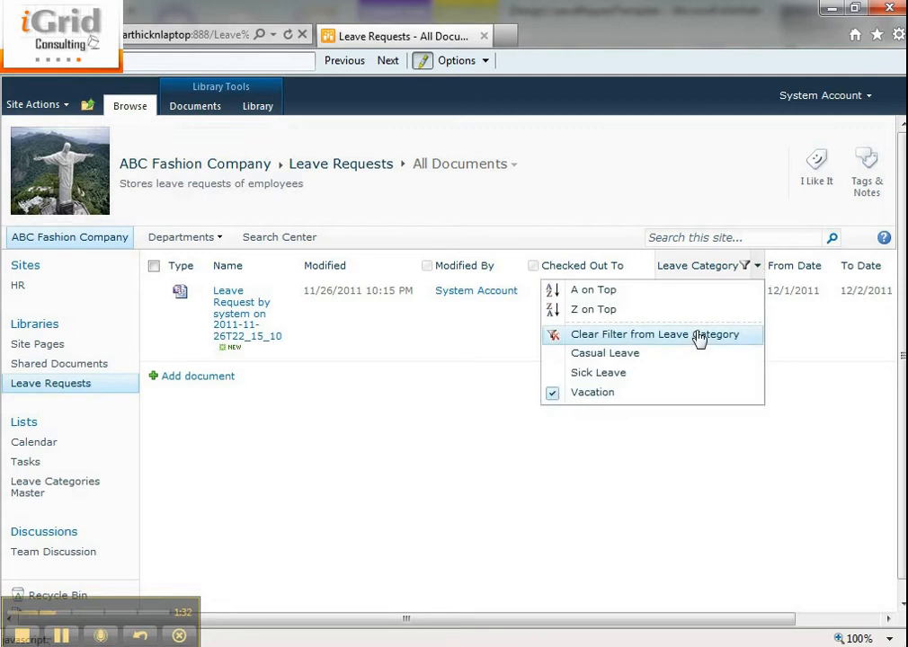
left_click(698, 338)
- Minimize the form designer and start adding a workflow to the Leave Requests library
left_click_drag(659, 618, 818, 638)
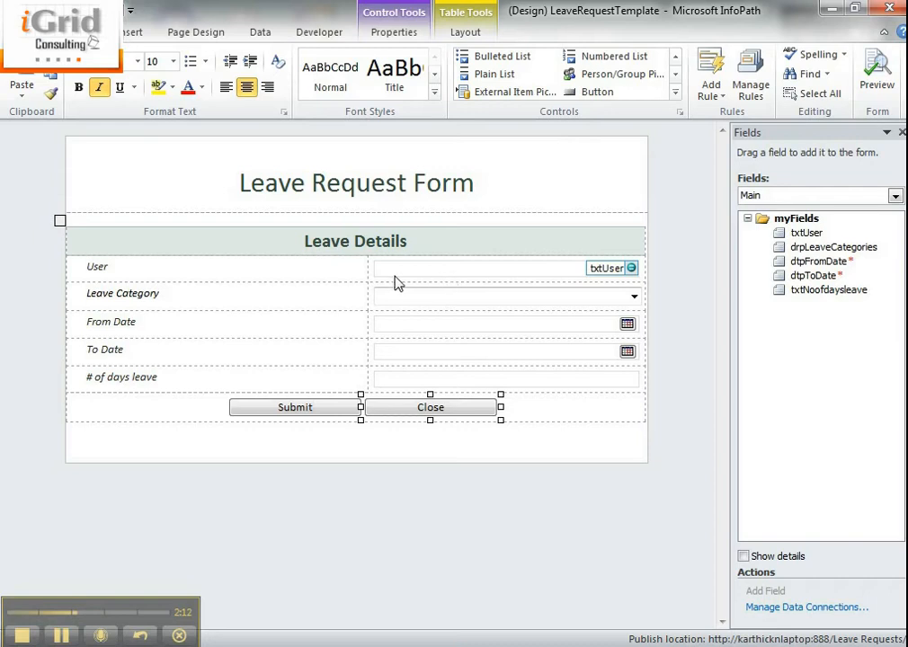
left_click(828, 7)
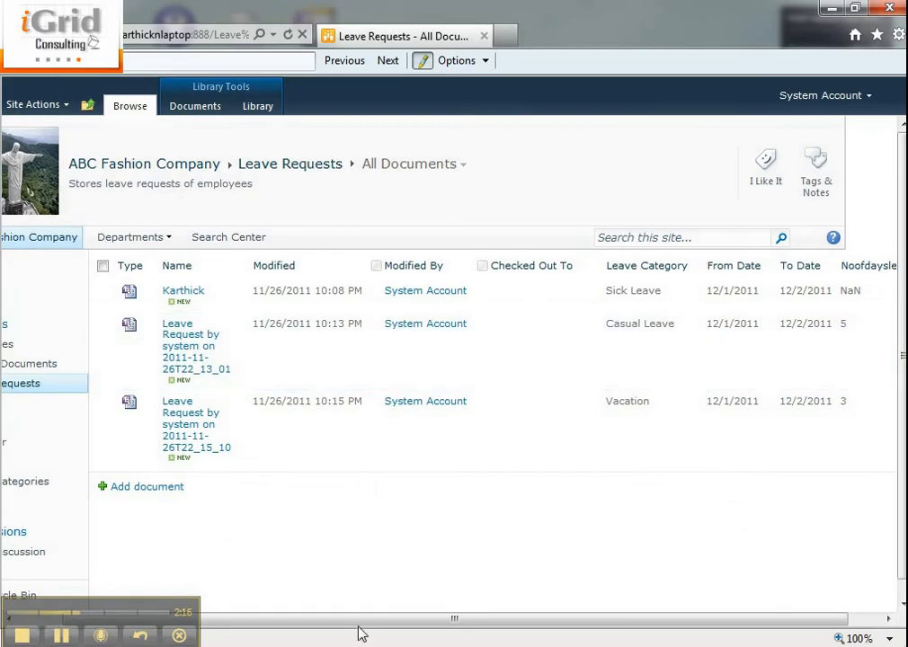
left_click_drag(360, 620, 207, 624)
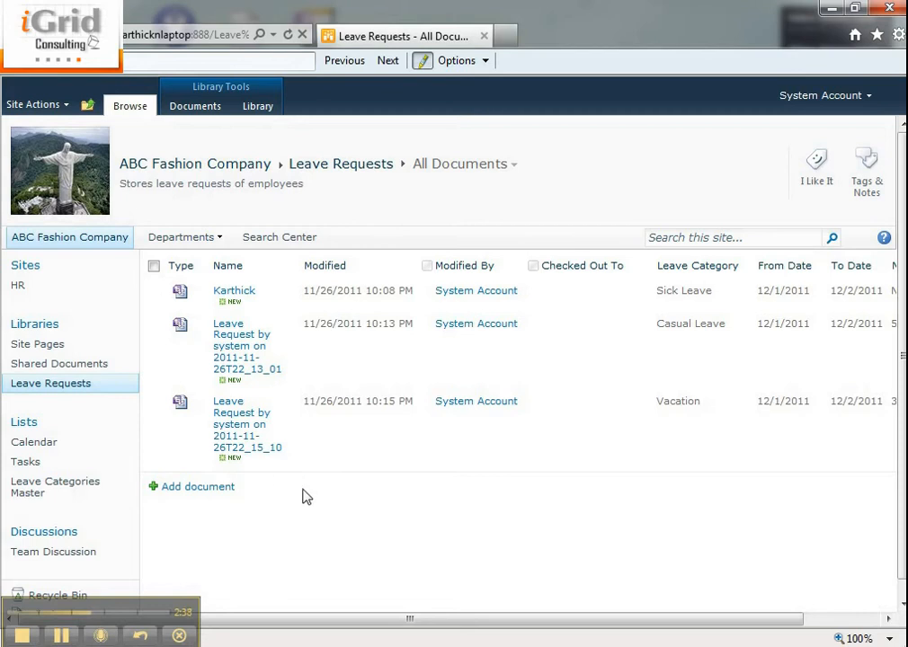
left_click(257, 105)
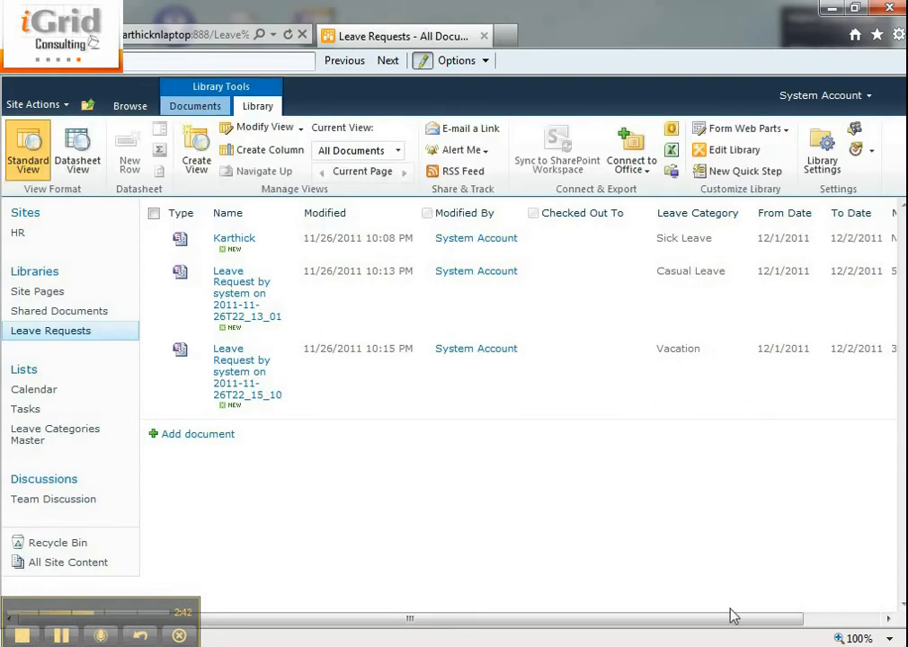
left_click_drag(729, 618, 807, 618)
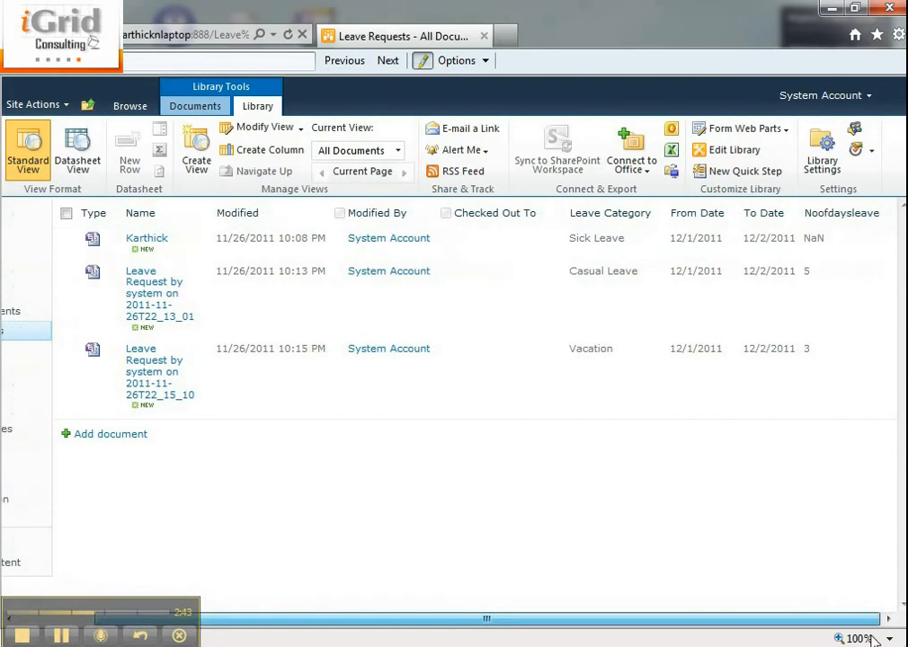
left_click(872, 150)
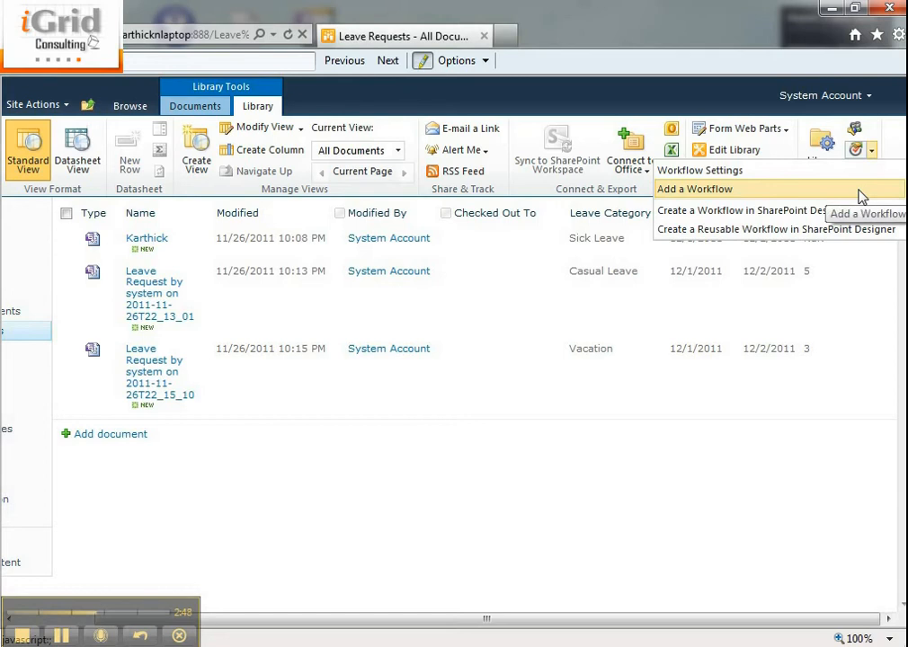
left_click(859, 192)
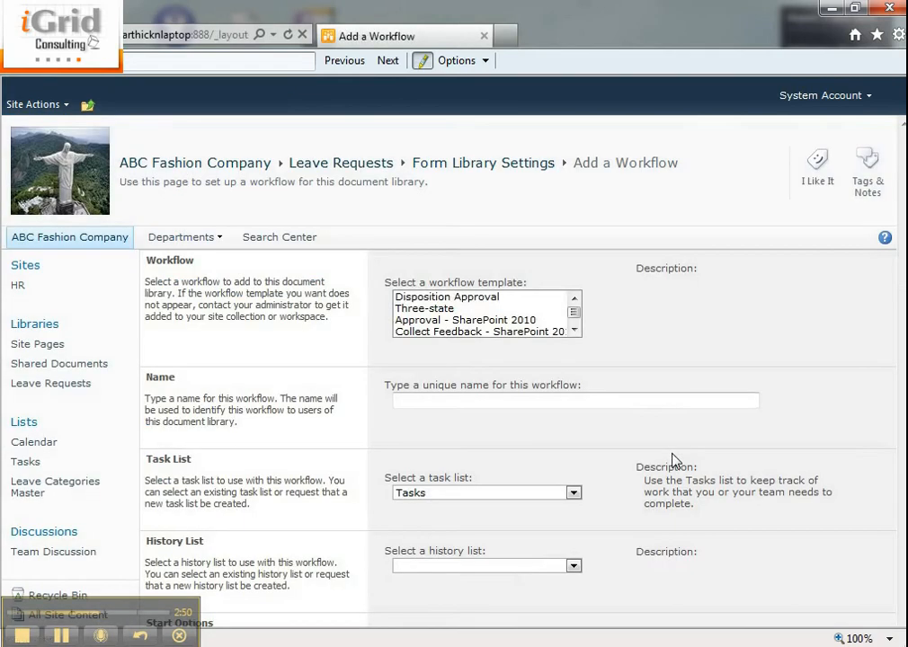
- Choose the Approval - SharePoint 2010 workflow template and name the workflow "Leave Request WF"
left_click(467, 320)
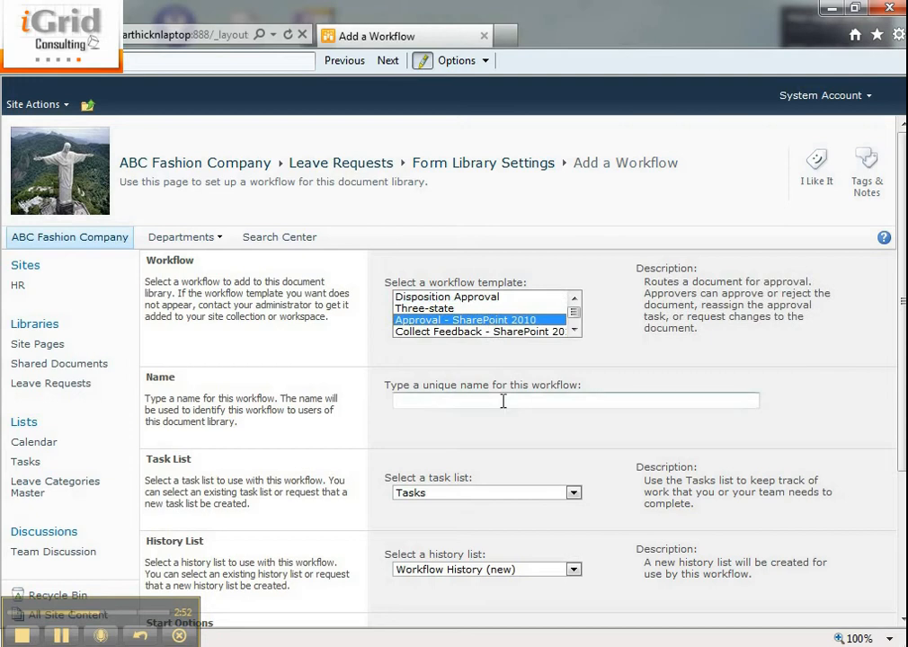
left_click(503, 400)
type("Leav R")
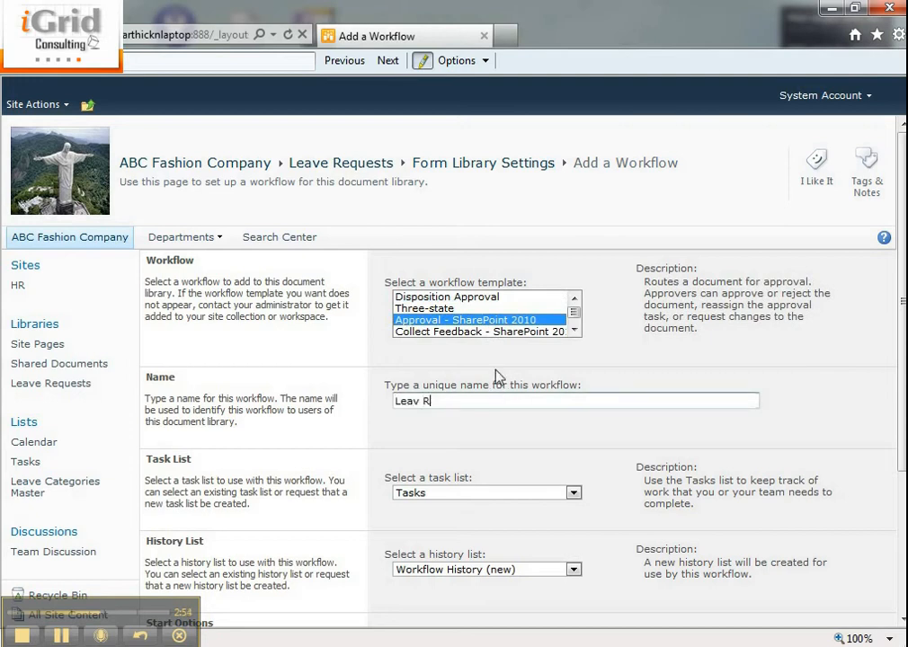
key("BackSpace")
key("BackSpace")
type("e Request WF")
- Set the workflow to start when a new item is created, and continue to its approval settings
scroll(340, 345, "down", 3)
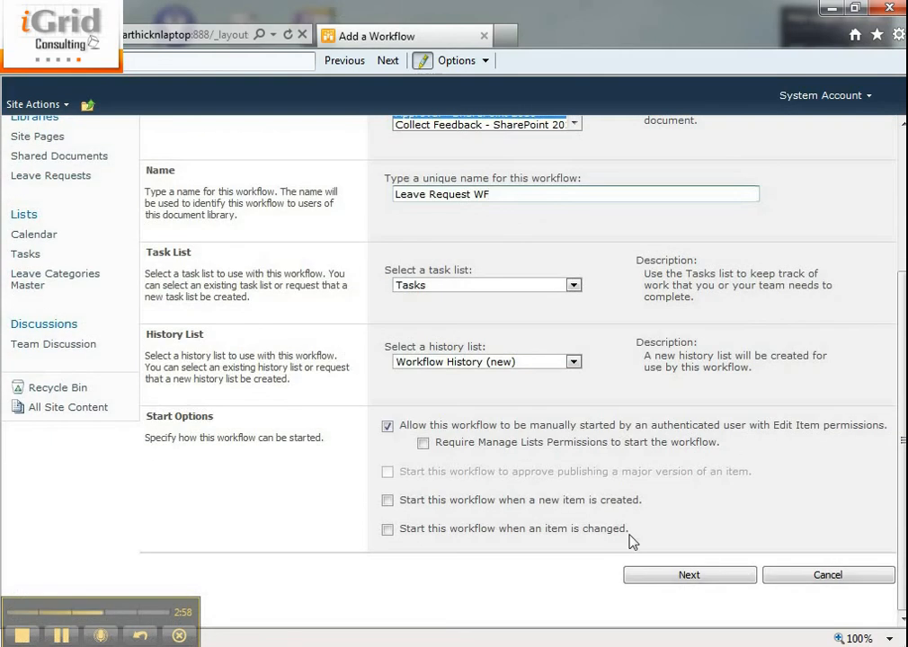
left_click(422, 502)
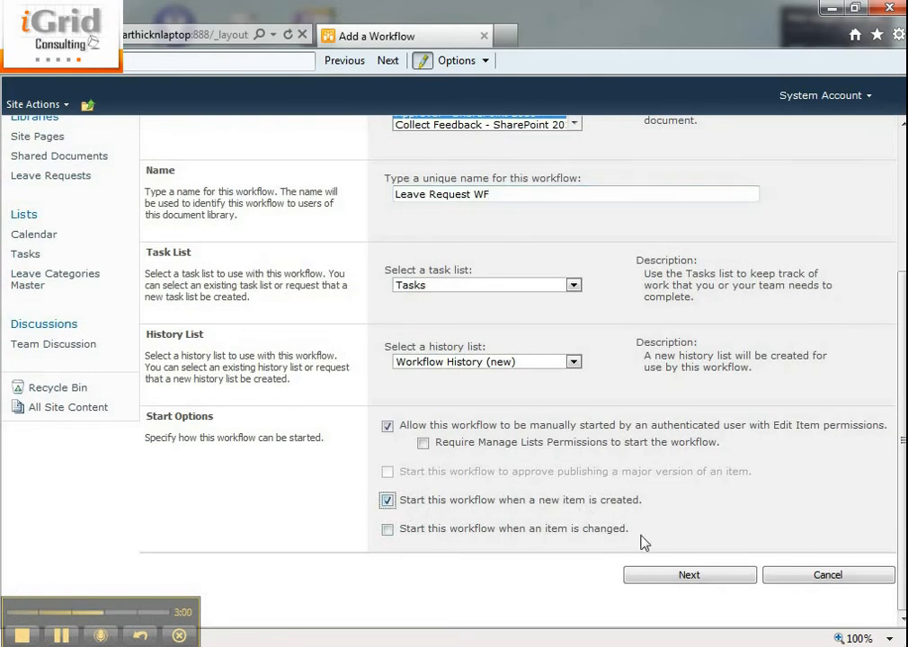
left_click(687, 575)
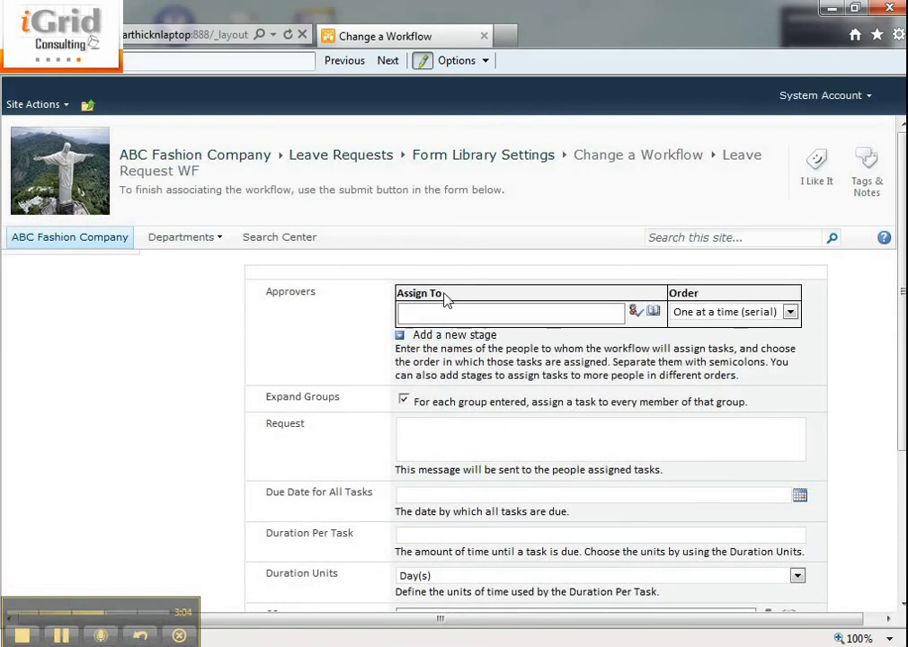
- Assign user1 as the first approver, add a second approval stage assigned to user2, and validate the name
left_click(436, 313)
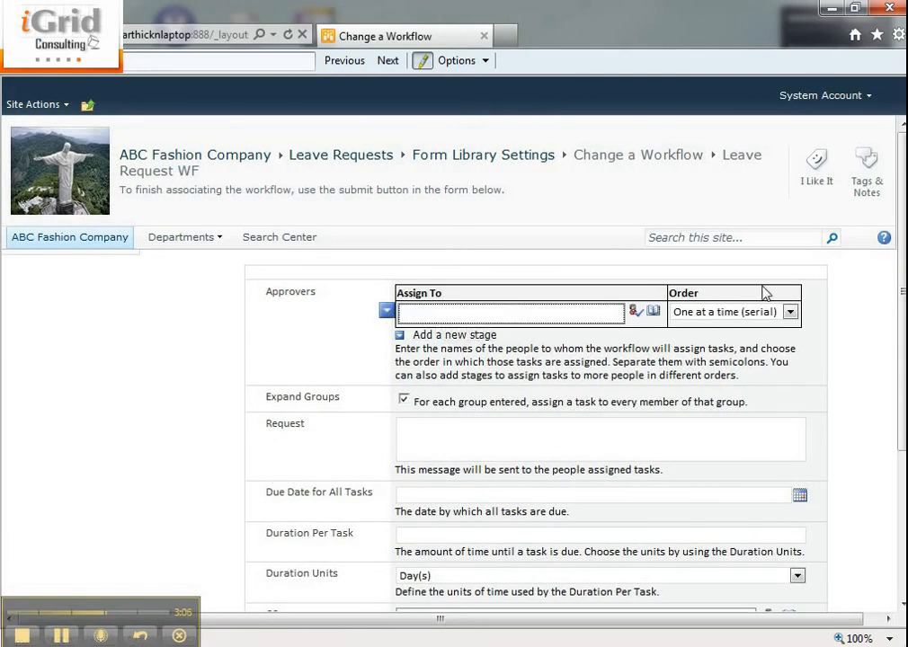
type("user1")
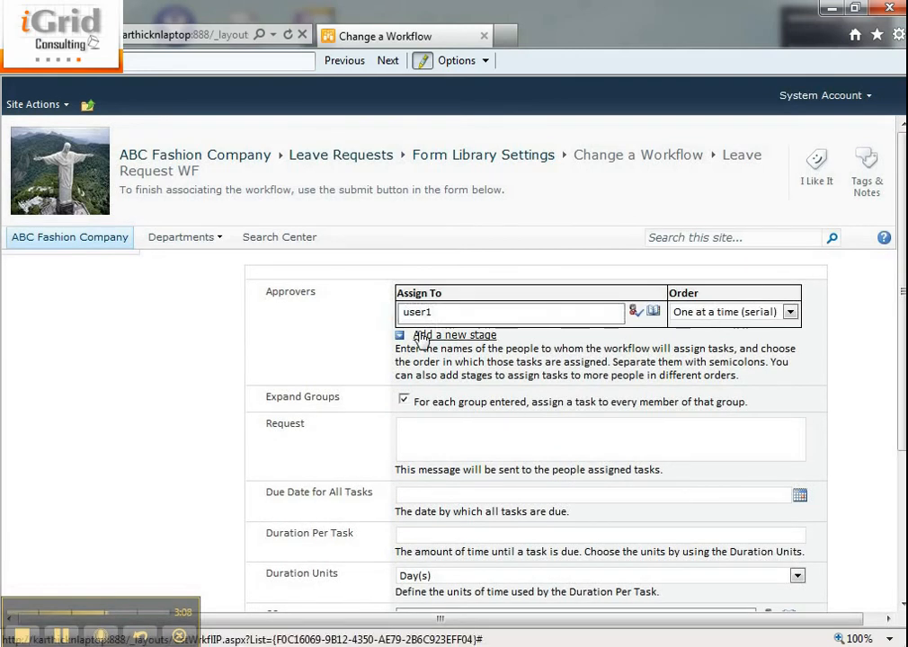
left_click(421, 339)
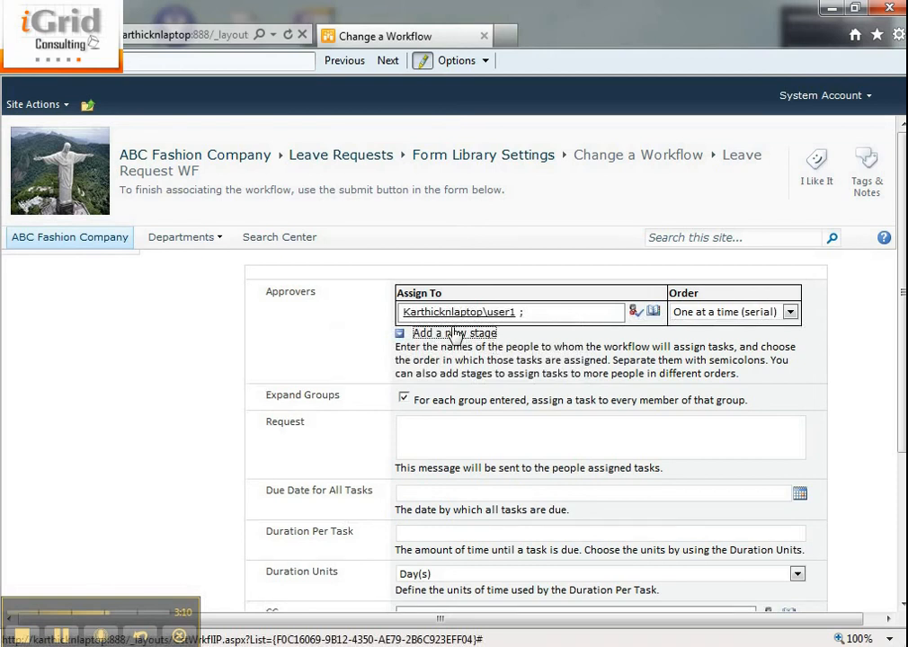
type("user2")
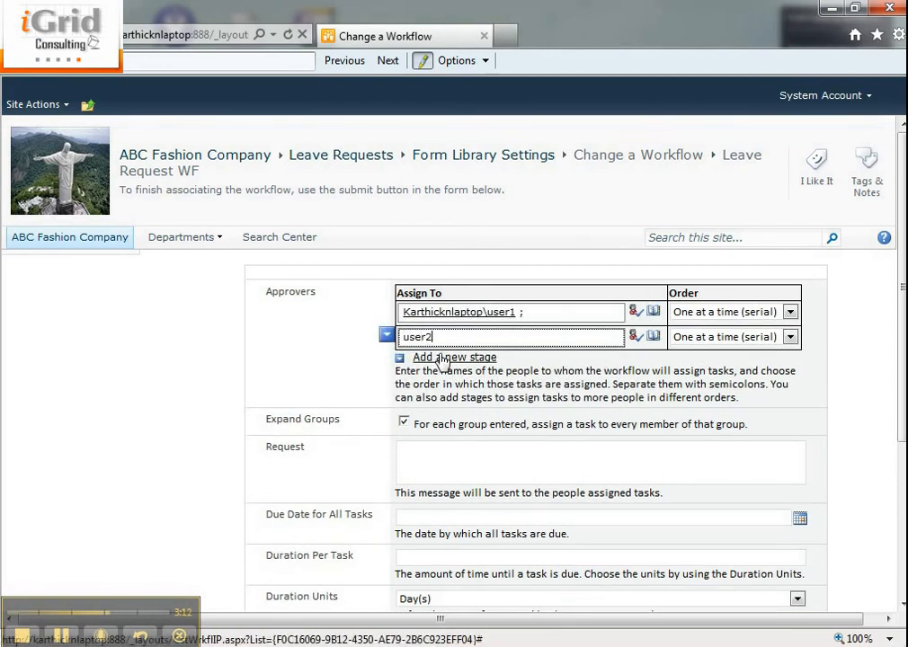
left_click(636, 338)
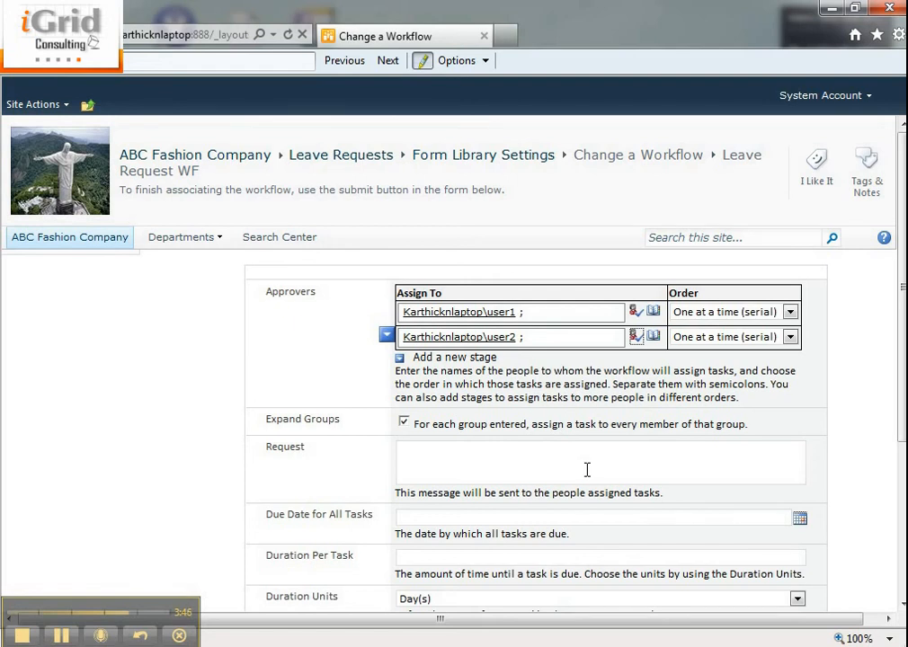
- Enter the request message "Please approve my leave" for the approvers and save the workflow
scroll(490, 396, "down", 2)
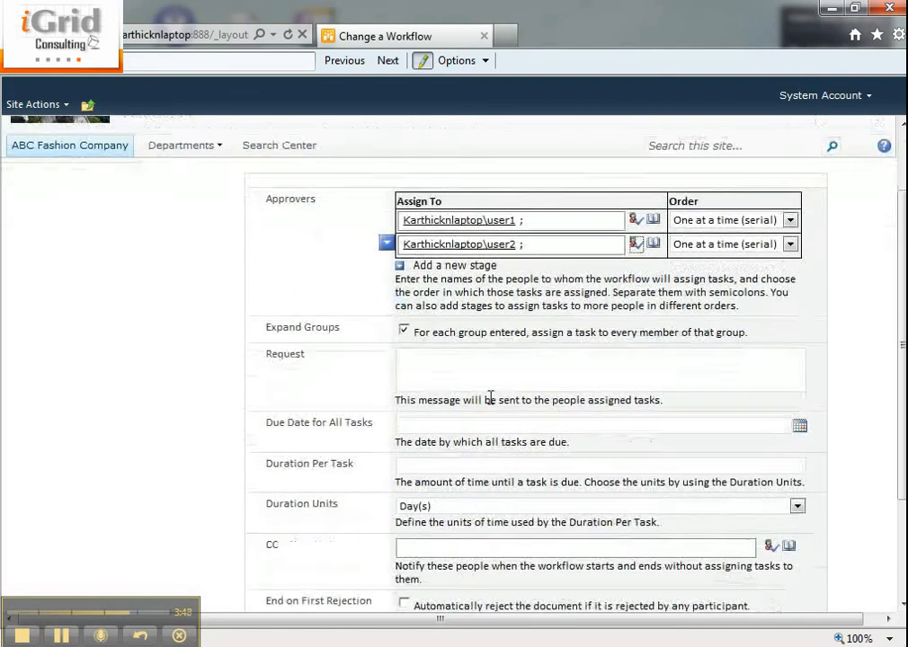
left_click(474, 378)
type("Please a")
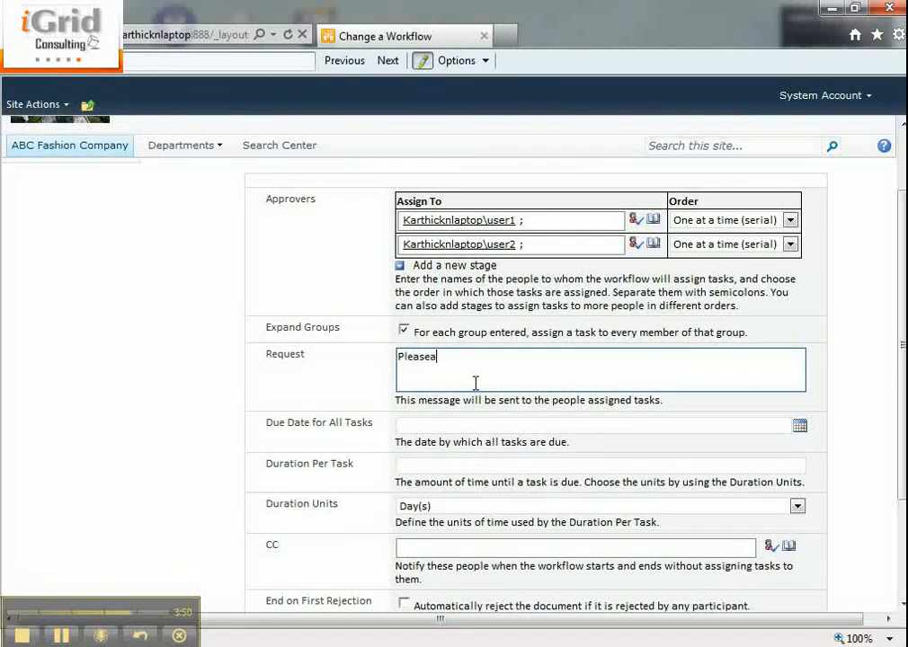
type("pproe")
key("BackSpace")
type("ve my leave")
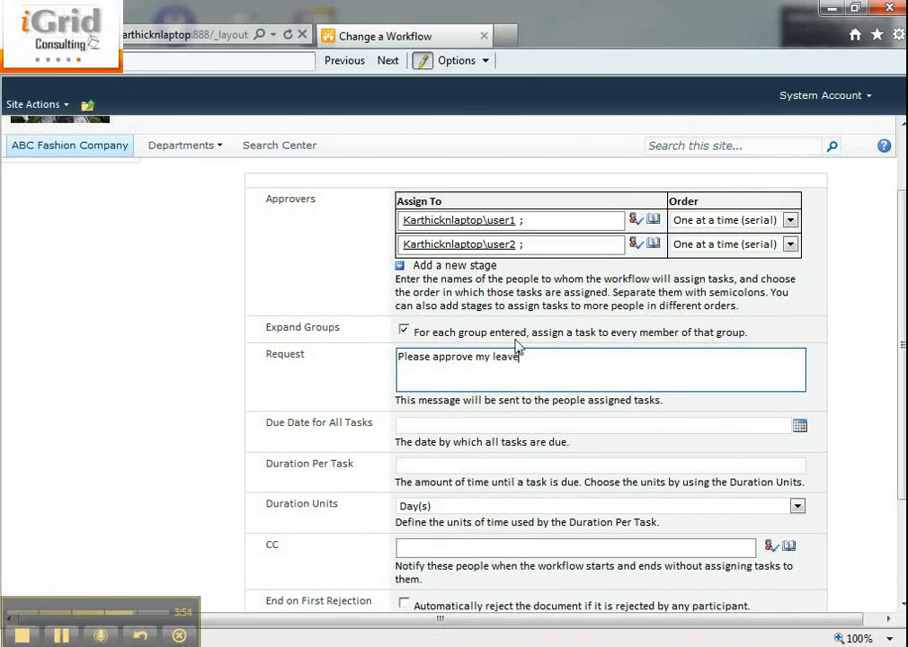
scroll(518, 346, "down", 3)
left_click(331, 567)
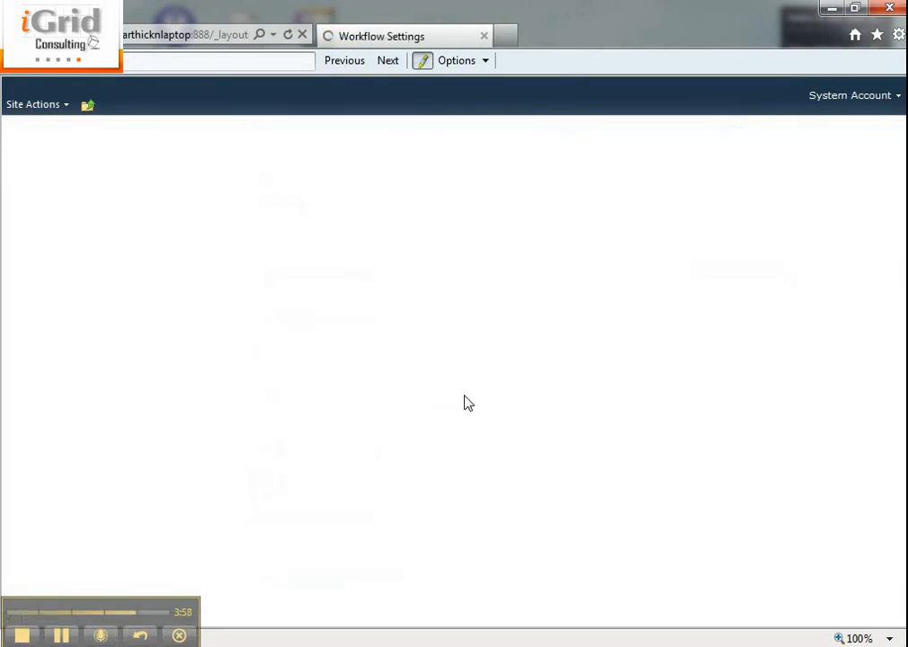
- Return to the Leave Requests library and open the workflows page of the Vacation leave request
left_click(63, 493)
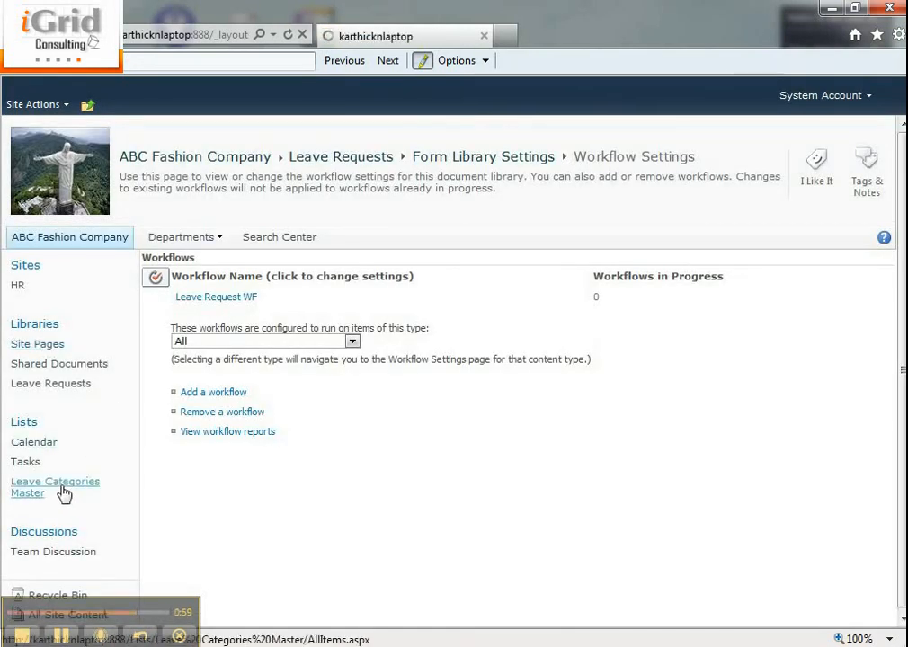
left_click(60, 387)
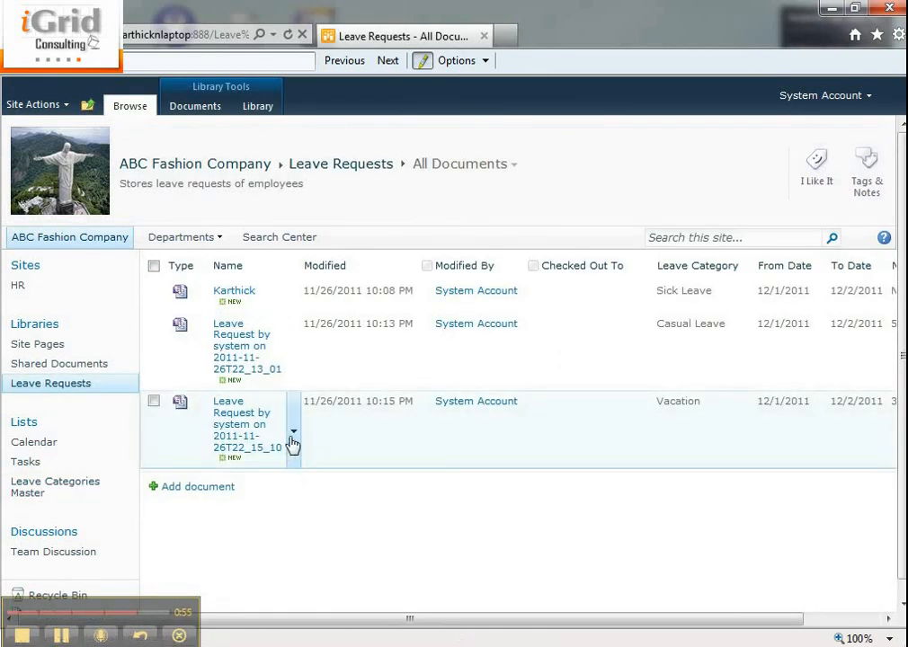
left_click(292, 434)
left_click(243, 542)
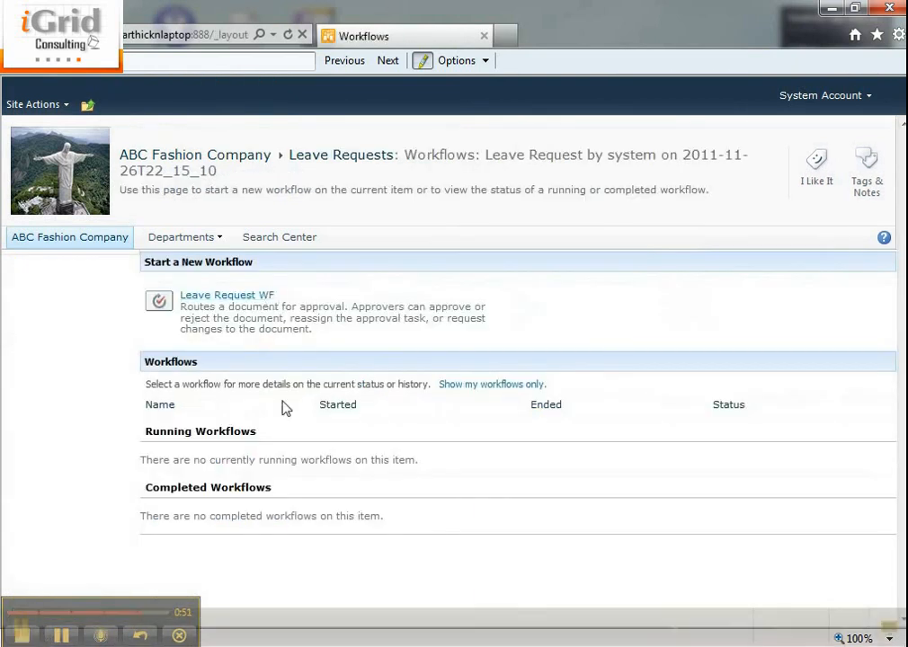
- Start the Leave Request WF workflow on this leave request with its preset approvers and message
left_click(228, 296)
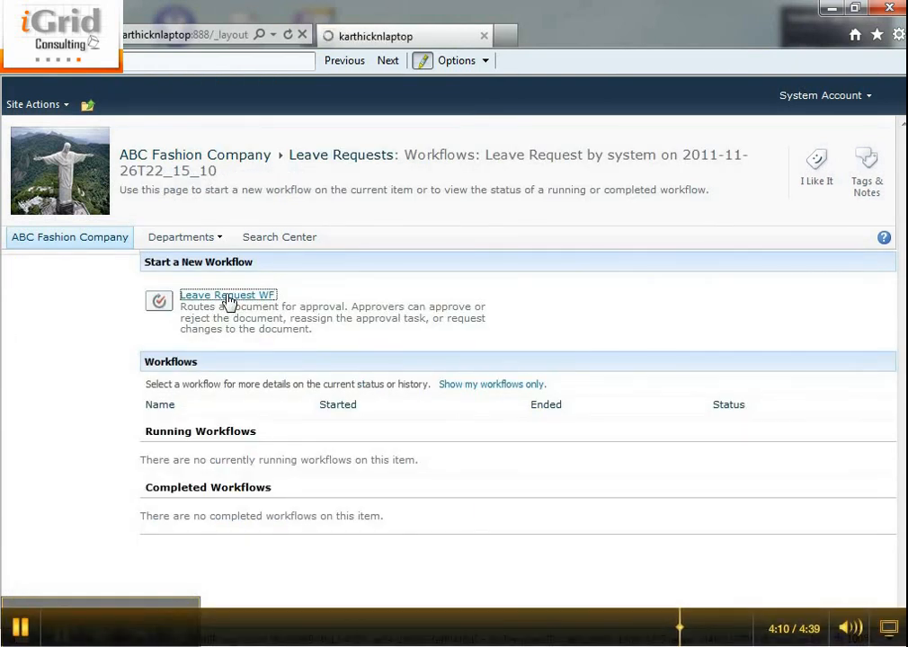
scroll(359, 569, "down", 3)
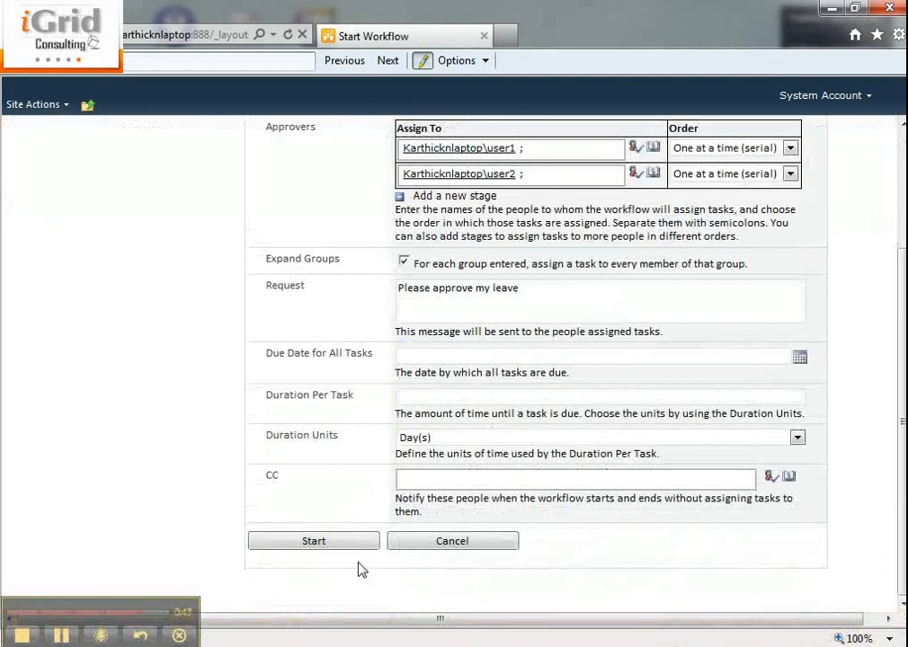
left_click(343, 542)
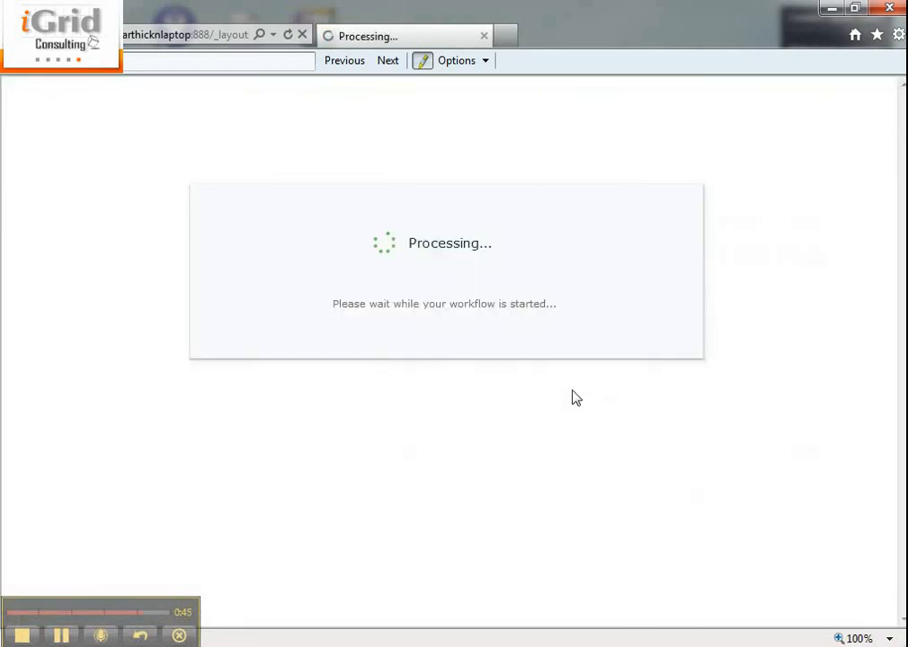